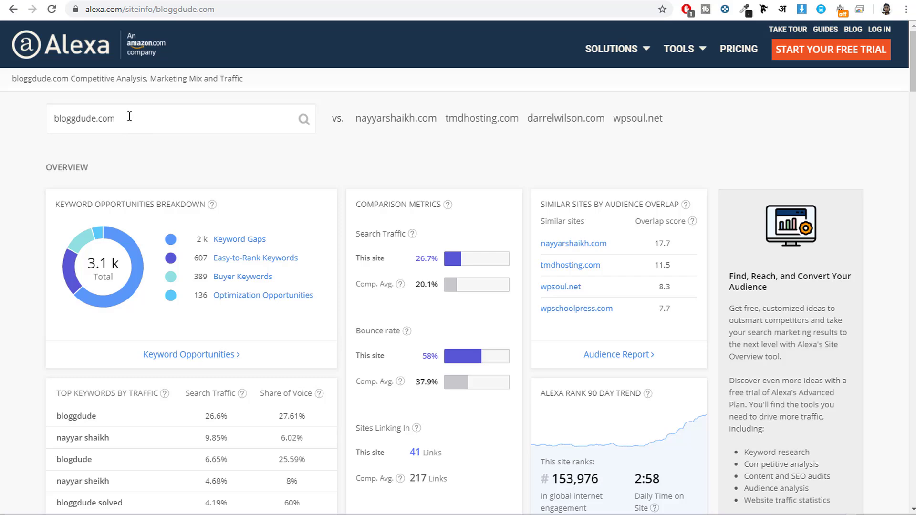
{"action": "scroll", "coordinate": [590, 265], "scroll_direction": "down", "scroll_amount": 10}
{"action": "scroll", "coordinate": [590, 266], "scroll_direction": "down", "scroll_amount": 10}
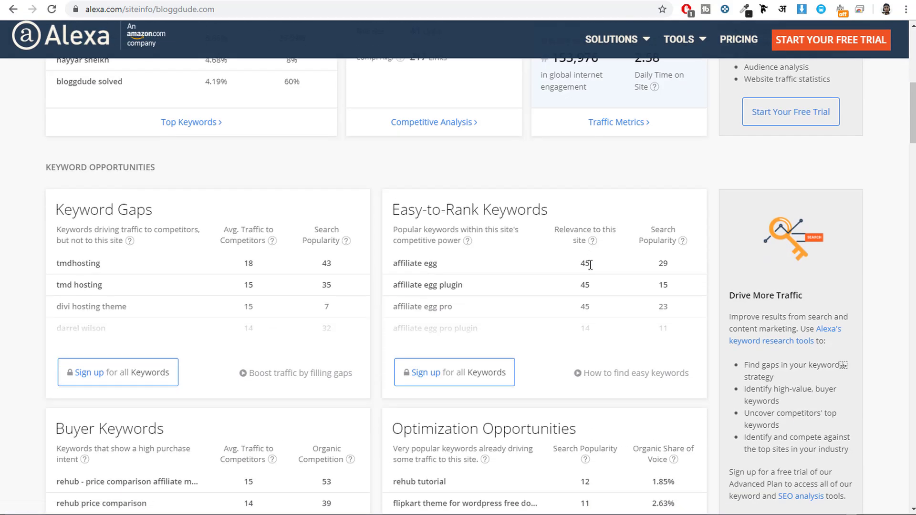
{"action": "scroll", "coordinate": [591, 266], "scroll_direction": "down", "scroll_amount": 5}
{"action": "scroll", "coordinate": [591, 265], "scroll_direction": "down", "scroll_amount": 3}
{"action": "scroll", "coordinate": [590, 266], "scroll_direction": "down", "scroll_amount": 8}
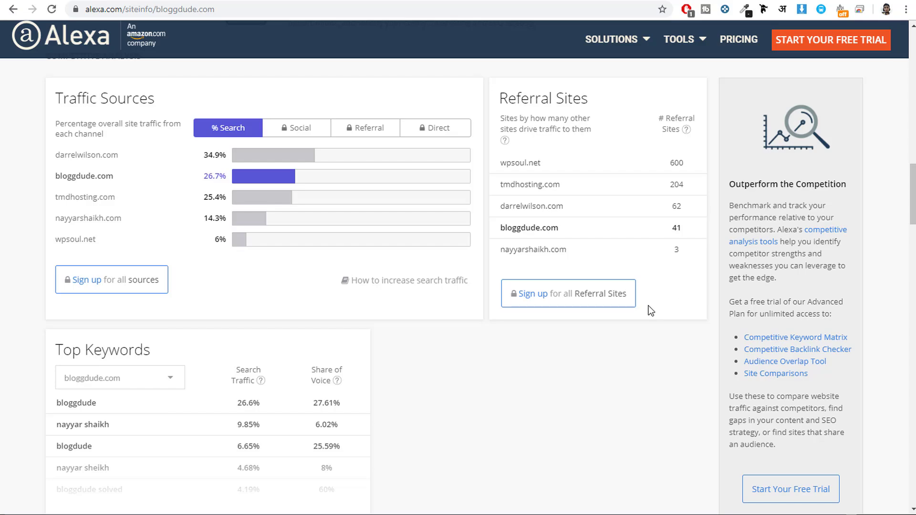
{"action": "scroll", "coordinate": [648, 307], "scroll_direction": "down", "scroll_amount": 8}
{"action": "scroll", "coordinate": [647, 307], "scroll_direction": "down", "scroll_amount": 8}
{"action": "scroll", "coordinate": [647, 307], "scroll_direction": "down", "scroll_amount": 8}
{"action": "scroll", "coordinate": [646, 309], "scroll_direction": "down", "scroll_amount": 5}
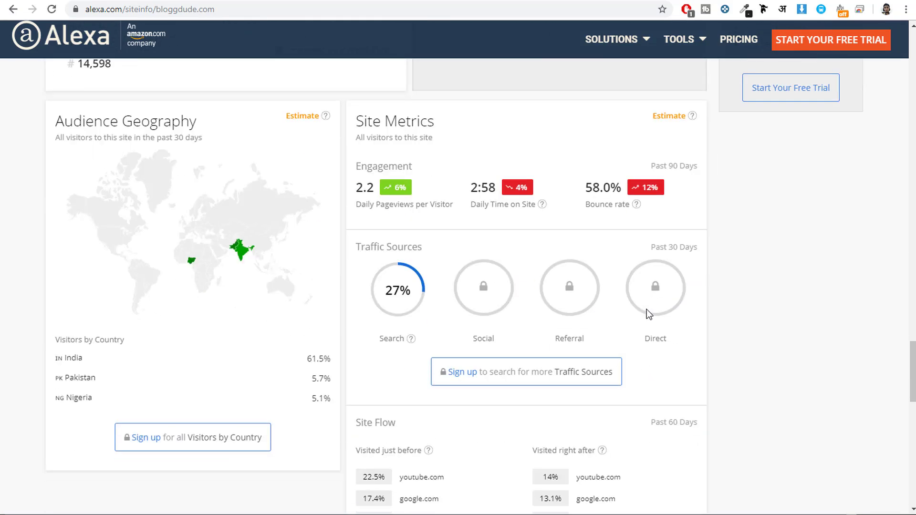
{"action": "scroll", "coordinate": [646, 309], "scroll_direction": "up", "scroll_amount": 5}
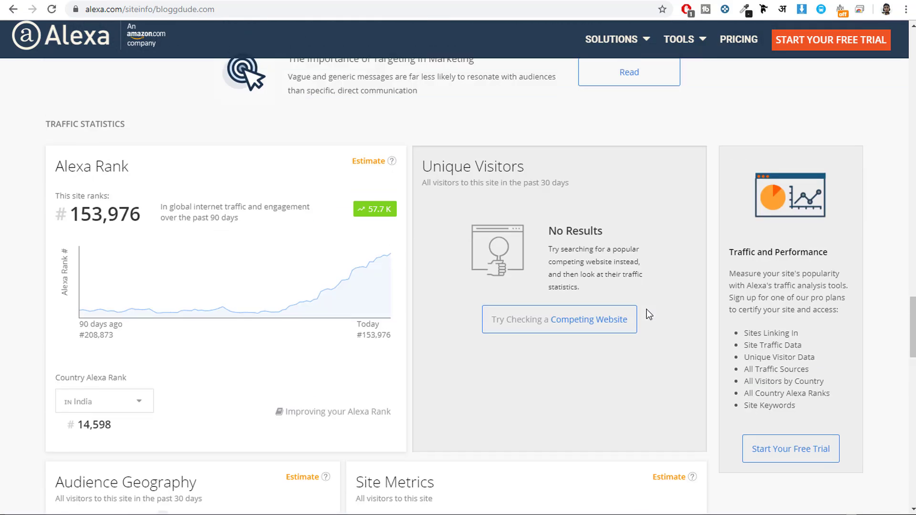
Step: Highlight the '90 days ago' label under bloggdude.com's global rank chart (153,976)
{"action": "left_click_drag", "start_coordinate": [76, 326], "coordinate": [142, 327]}
{"action": "left_click", "coordinate": [90, 314]}
{"action": "left_click_drag", "start_coordinate": [69, 214], "coordinate": [141, 215]}
{"action": "left_click", "coordinate": [201, 289]}
{"action": "scroll", "coordinate": [201, 289], "scroll_direction": "down", "scroll_amount": 1}
{"action": "scroll", "coordinate": [200, 288], "scroll_direction": "up", "scroll_amount": 1}
{"action": "scroll", "coordinate": [200, 288], "scroll_direction": "down", "scroll_amount": 2}
{"action": "left_click", "coordinate": [122, 281]}
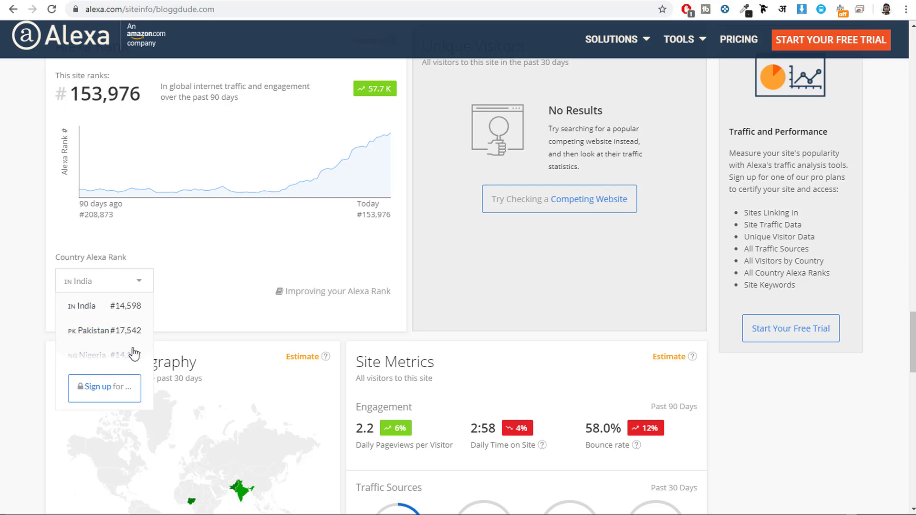
{"action": "left_click", "coordinate": [241, 282]}
{"action": "scroll", "coordinate": [242, 282], "scroll_direction": "up", "scroll_amount": 2}
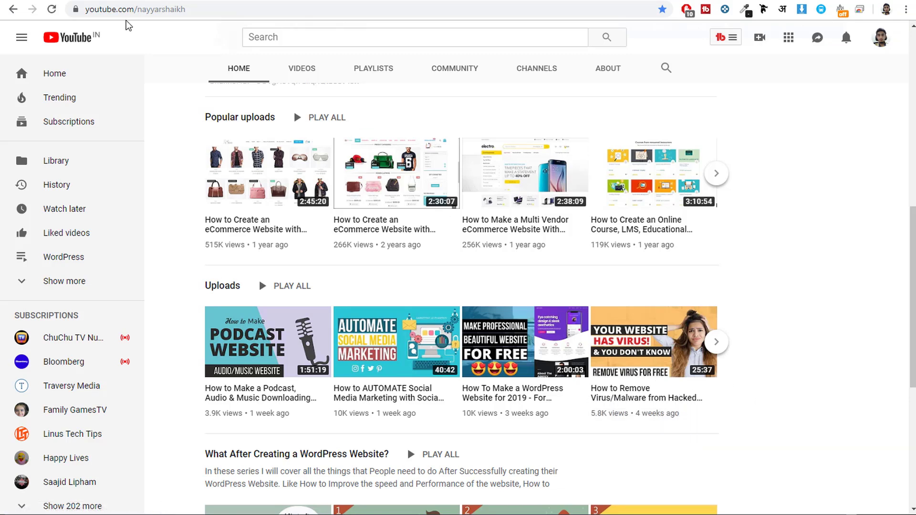
Step: Cycle back from YouTube to the Alexa rank chart, then bring up the BloggDude homepage
{"action": "key", "text": "ctrl+Tab"}
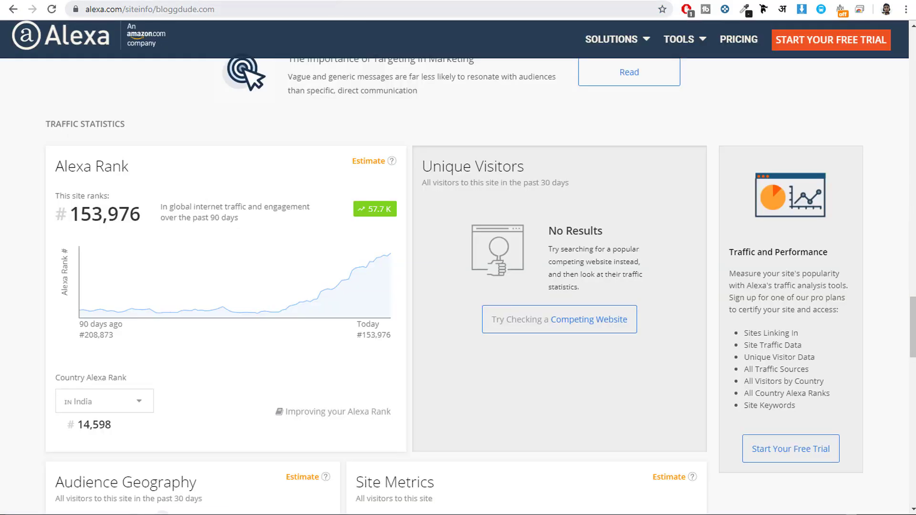
{"action": "key", "text": "ctrl+Tab"}
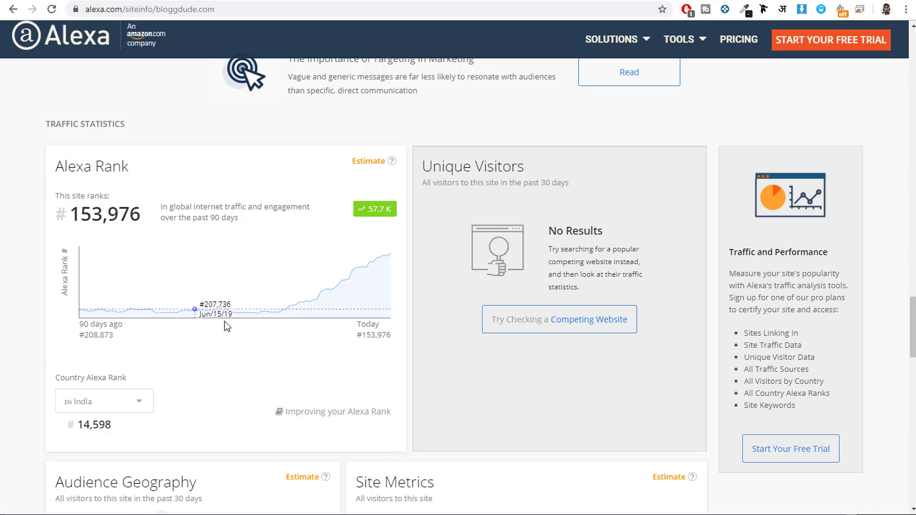
{"action": "mouse_move", "coordinate": [275, 310]}
{"action": "left_click", "coordinate": [311, 9]}
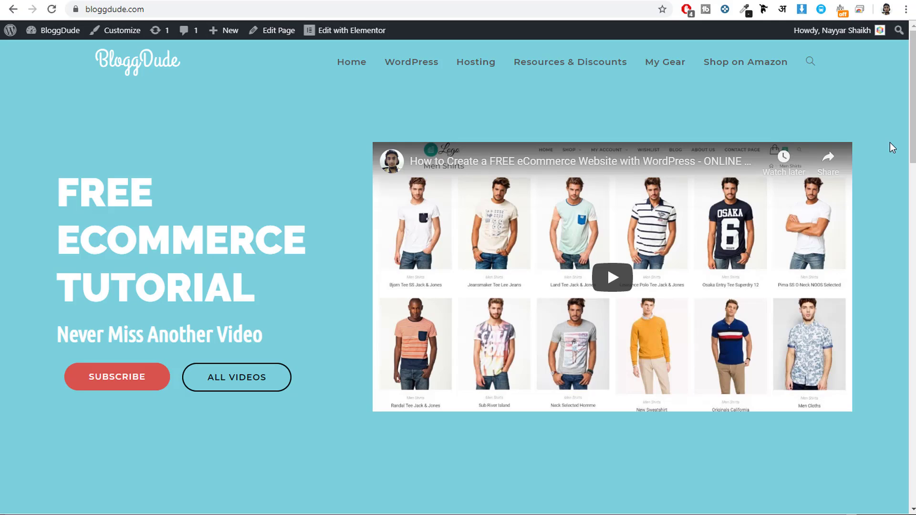
{"action": "scroll", "coordinate": [889, 143], "scroll_direction": "down", "scroll_amount": 5}
{"action": "scroll", "coordinate": [880, 336], "scroll_direction": "down", "scroll_amount": 8}
{"action": "scroll", "coordinate": [884, 347], "scroll_direction": "down", "scroll_amount": 4}
{"action": "scroll", "coordinate": [886, 361], "scroll_direction": "up", "scroll_amount": 10}
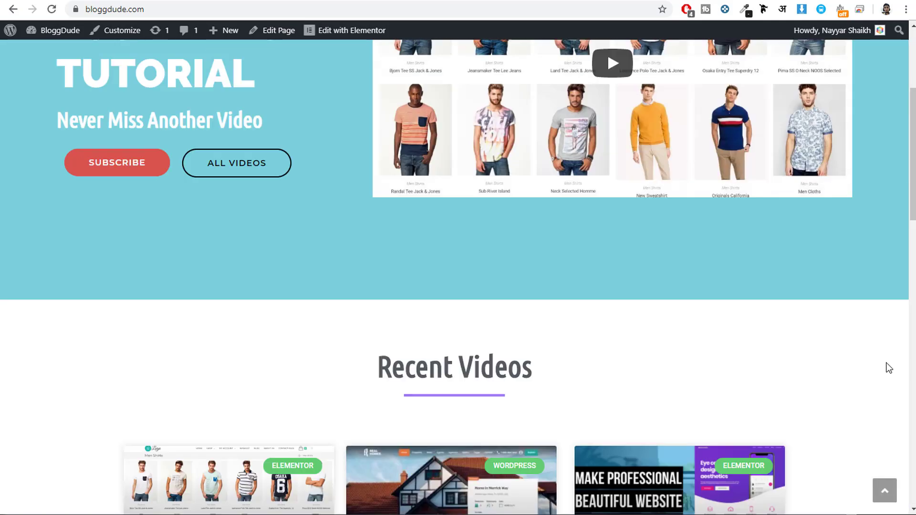
{"action": "scroll", "coordinate": [886, 362], "scroll_direction": "up", "scroll_amount": 5}
Step: Flip from the BloggDude homepage to the Alexa site-info page and back, then show YouTube
{"action": "left_click", "coordinate": [179, 3]}
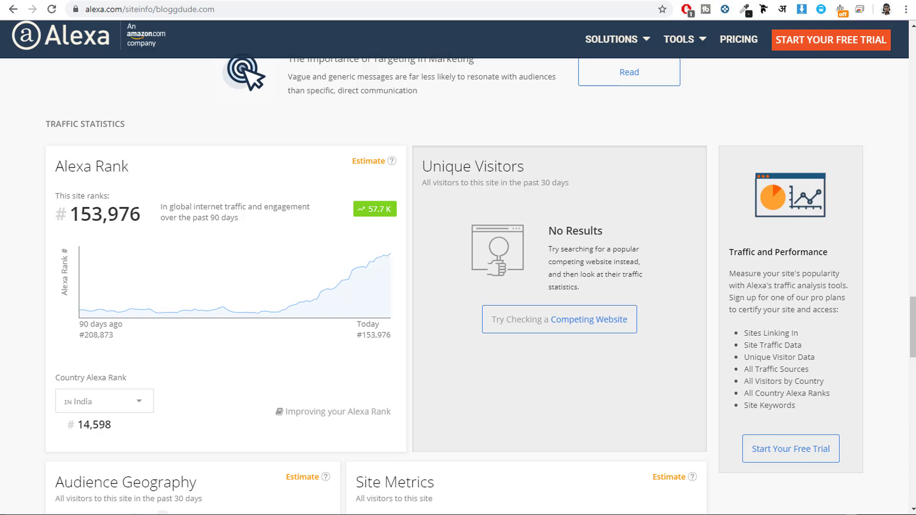
{"action": "key", "text": "ctrl+Tab"}
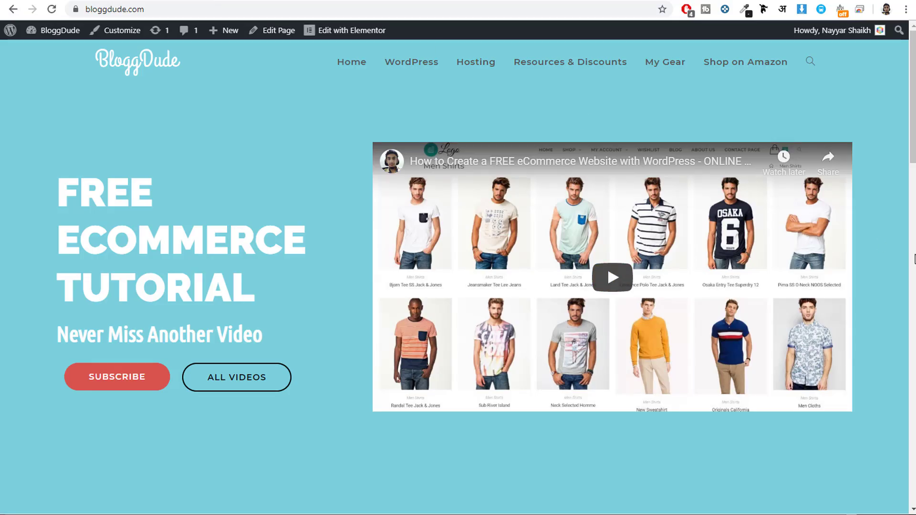
{"action": "scroll", "coordinate": [892, 342], "scroll_direction": "down", "scroll_amount": 5}
{"action": "scroll", "coordinate": [889, 348], "scroll_direction": "down", "scroll_amount": 5}
{"action": "scroll", "coordinate": [890, 349], "scroll_direction": "up", "scroll_amount": 10}
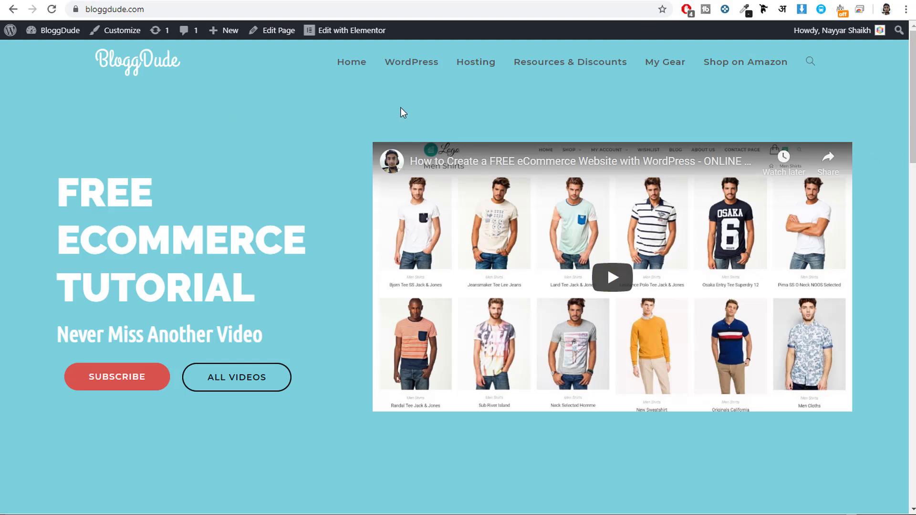
{"action": "left_click", "coordinate": [103, 4]}
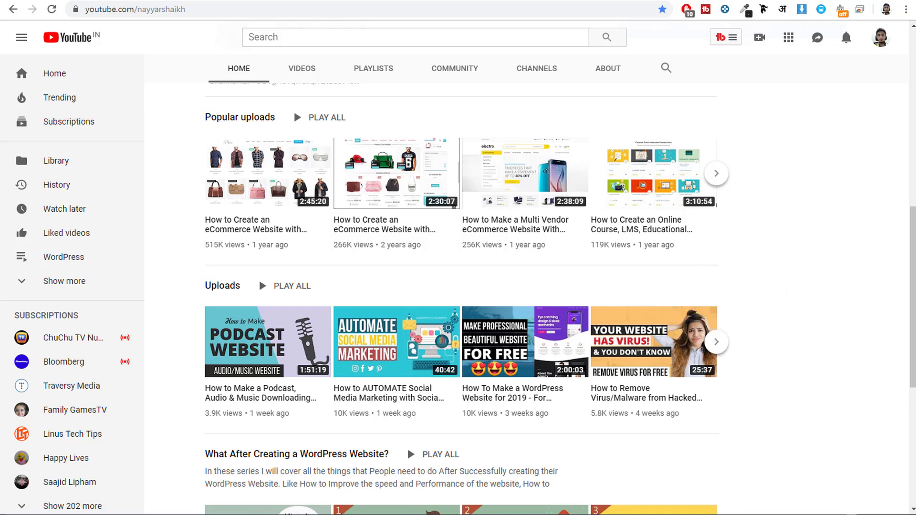
Step: Return to the BloggDude homepage with its embedded free eCommerce tutorial video
{"action": "left_click", "coordinate": [508, 2]}
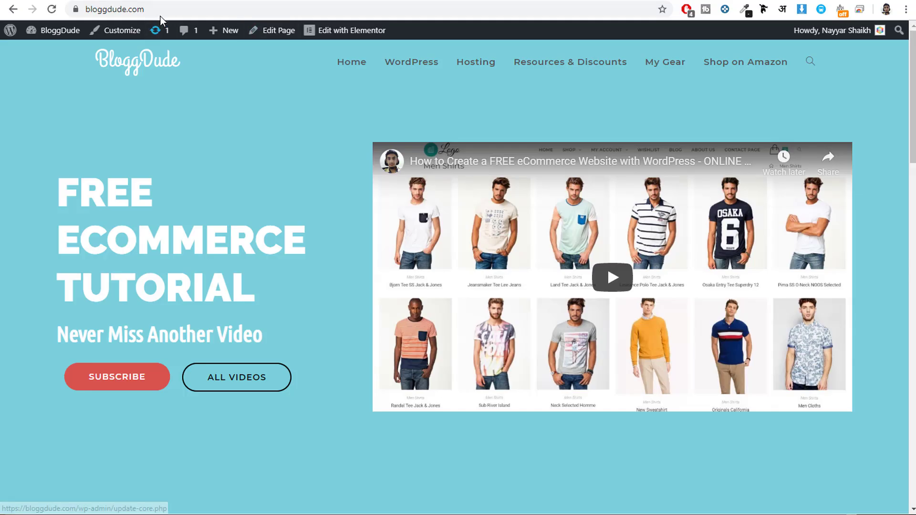
Step: Select the bloggdude.com address in the address bar, then deselect it on the page
{"action": "left_click", "coordinate": [136, 8]}
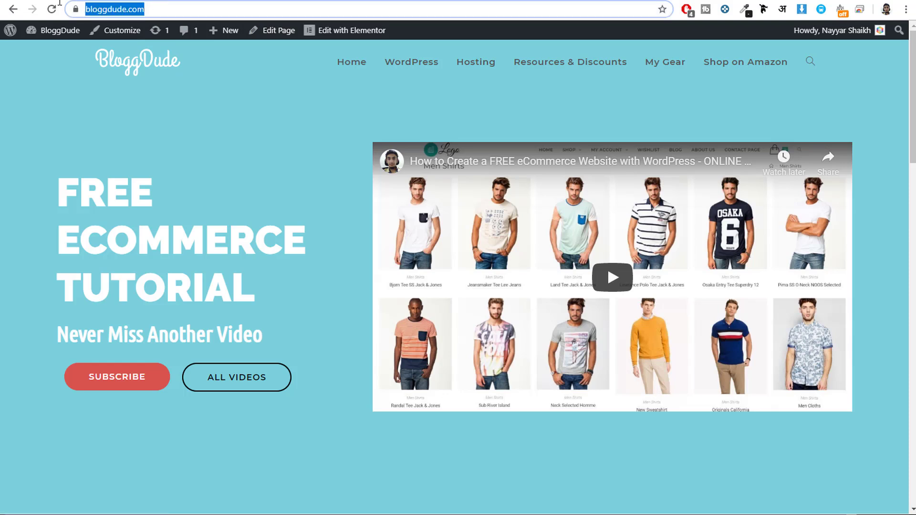
{"action": "left_click", "coordinate": [232, 166]}
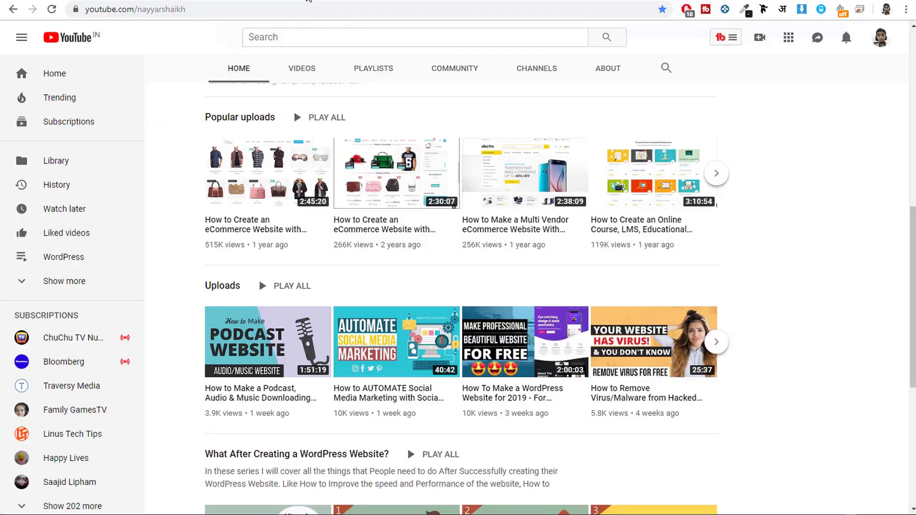
{"action": "left_click", "coordinate": [308, 2]}
{"action": "scroll", "coordinate": [698, 234], "scroll_direction": "down", "scroll_amount": 3}
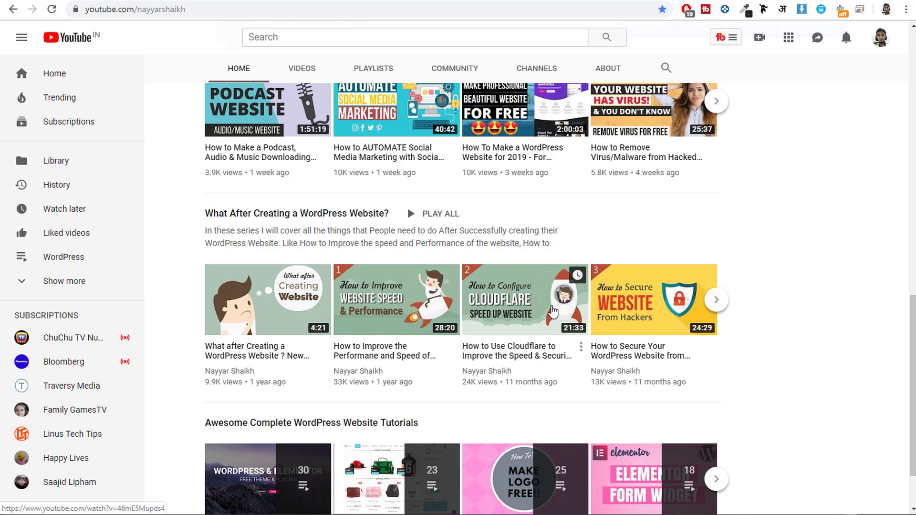
{"action": "mouse_move", "coordinate": [653, 299]}
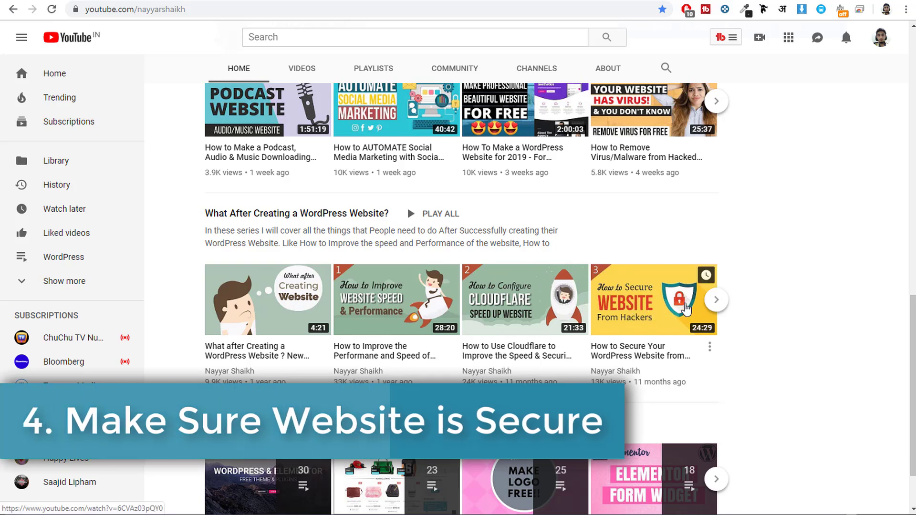
Step: Scroll the What After Creating a WordPress Website carousel to Optimize WordPress Images
{"action": "left_click", "coordinate": [716, 301]}
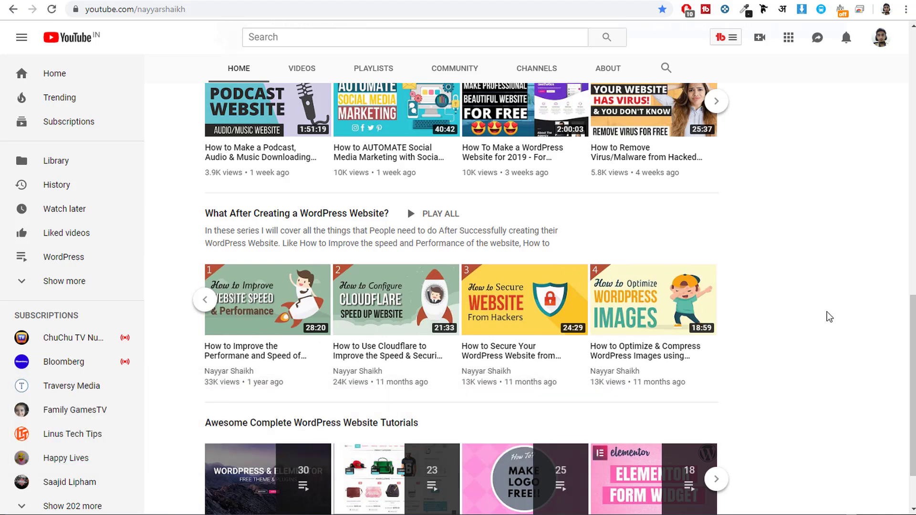
{"action": "scroll", "coordinate": [829, 318], "scroll_direction": "up", "scroll_amount": 10}
{"action": "scroll", "coordinate": [828, 317], "scroll_direction": "up", "scroll_amount": 3}
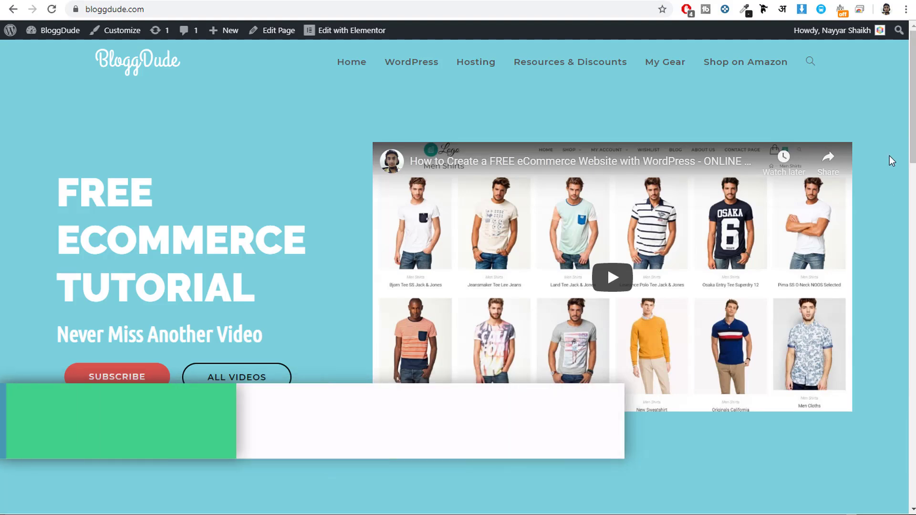
{"action": "scroll", "coordinate": [884, 235], "scroll_direction": "down", "scroll_amount": 3}
{"action": "scroll", "coordinate": [885, 236], "scroll_direction": "down", "scroll_amount": 5}
{"action": "scroll", "coordinate": [884, 235], "scroll_direction": "down", "scroll_amount": 2}
{"action": "scroll", "coordinate": [787, 229], "scroll_direction": "up", "scroll_amount": 2}
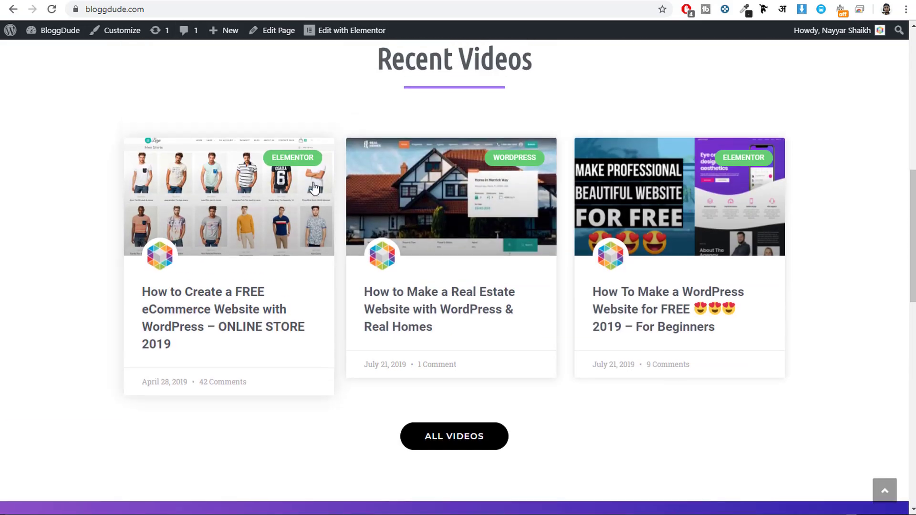
{"action": "scroll", "coordinate": [752, 221], "scroll_direction": "down", "scroll_amount": 6}
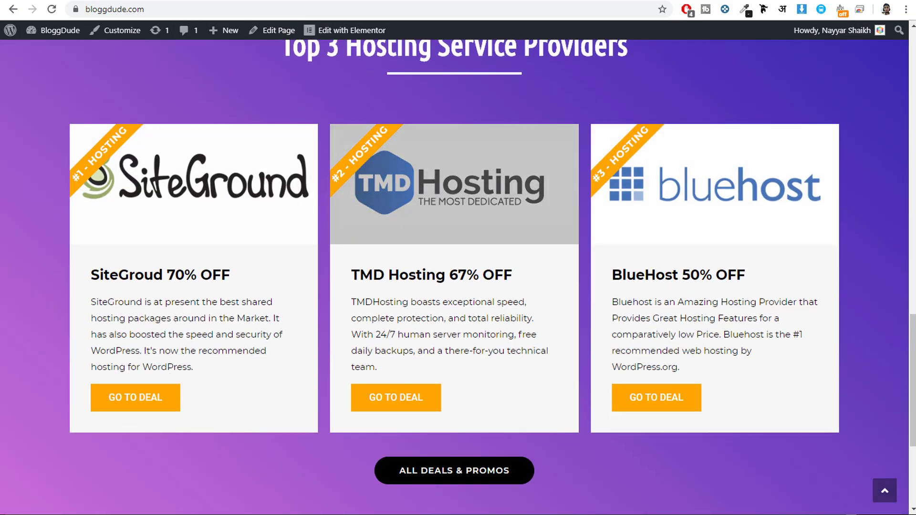
{"action": "scroll", "coordinate": [911, 332], "scroll_direction": "down", "scroll_amount": 3}
{"action": "left_click", "coordinate": [885, 491]}
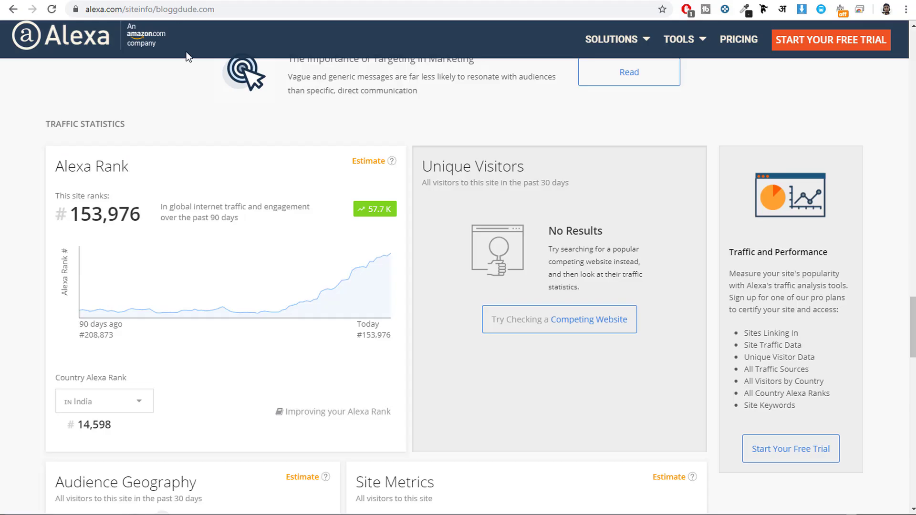
{"action": "scroll", "coordinate": [187, 143], "scroll_direction": "up", "scroll_amount": 5}
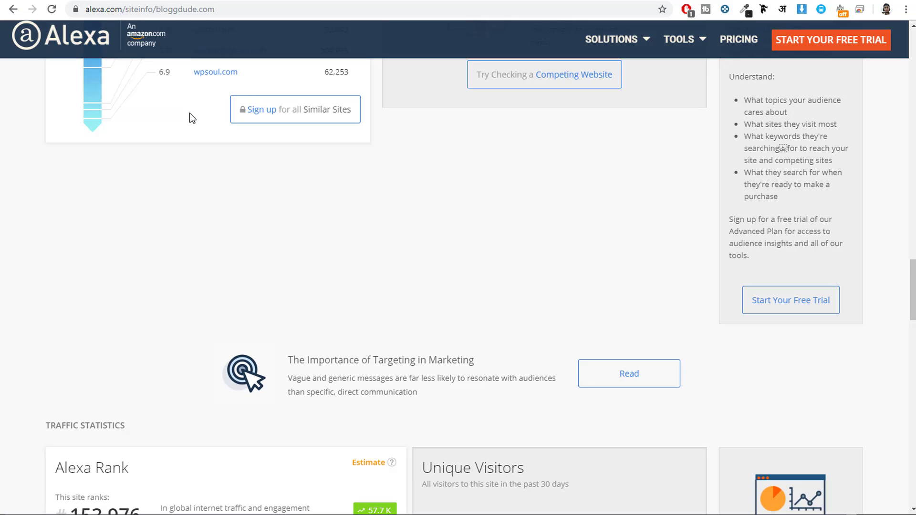
{"action": "scroll", "coordinate": [96, 92], "scroll_direction": "up", "scroll_amount": 5}
{"action": "scroll", "coordinate": [97, 92], "scroll_direction": "up", "scroll_amount": 6}
{"action": "scroll", "coordinate": [110, 97], "scroll_direction": "up", "scroll_amount": 6}
{"action": "scroll", "coordinate": [112, 108], "scroll_direction": "up", "scroll_amount": 6}
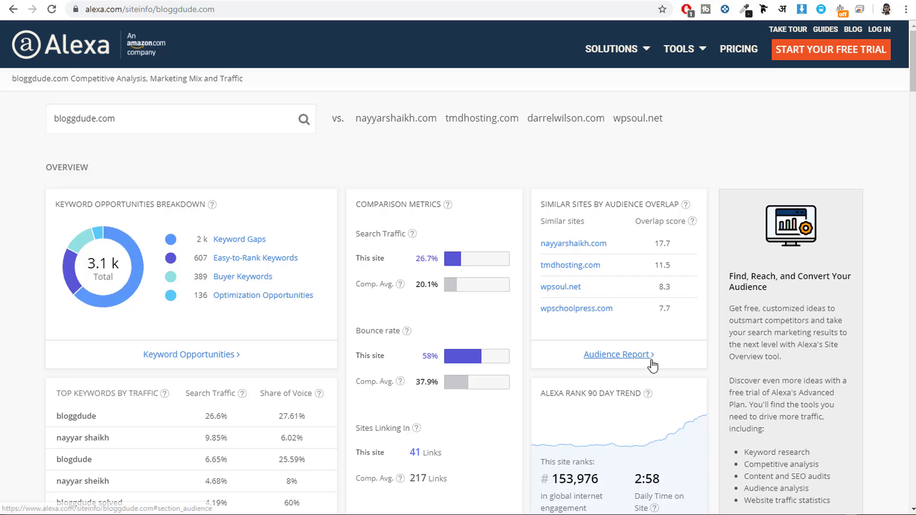
{"action": "scroll", "coordinate": [858, 405], "scroll_direction": "down", "scroll_amount": 5}
{"action": "scroll", "coordinate": [873, 401], "scroll_direction": "down", "scroll_amount": 5}
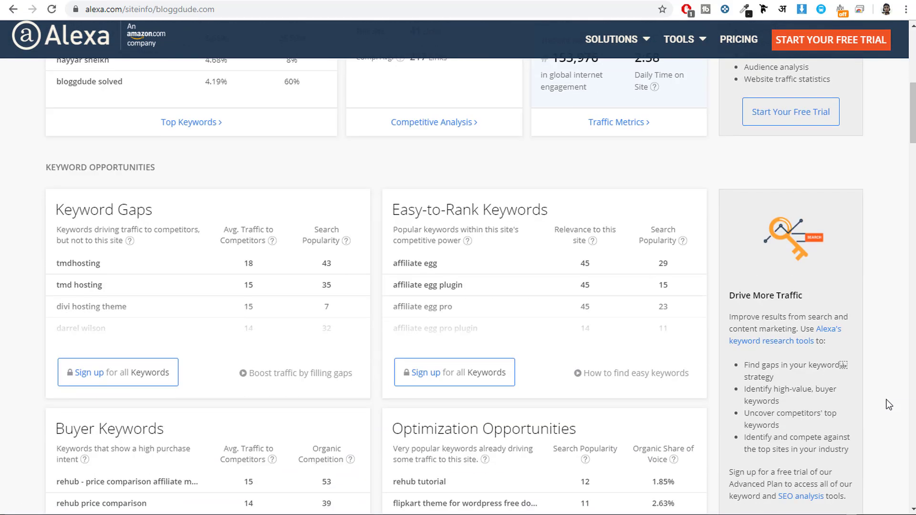
{"action": "scroll", "coordinate": [882, 399], "scroll_direction": "down", "scroll_amount": 5}
{"action": "scroll", "coordinate": [881, 400], "scroll_direction": "down", "scroll_amount": 3}
{"action": "scroll", "coordinate": [881, 399], "scroll_direction": "down", "scroll_amount": 5}
{"action": "scroll", "coordinate": [774, 379], "scroll_direction": "down", "scroll_amount": 5}
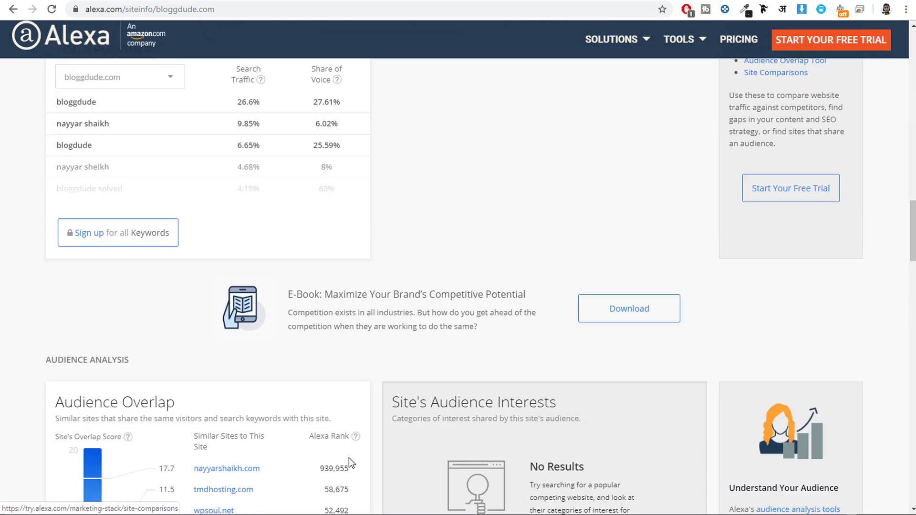
{"action": "scroll", "coordinate": [348, 458], "scroll_direction": "down", "scroll_amount": 5}
{"action": "scroll", "coordinate": [429, 381], "scroll_direction": "down", "scroll_amount": 5}
{"action": "scroll", "coordinate": [429, 380], "scroll_direction": "down", "scroll_amount": 3}
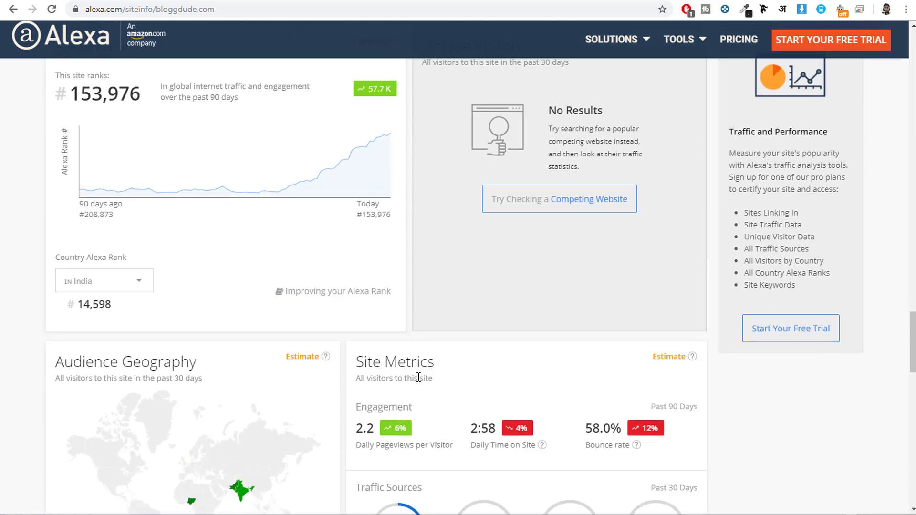
{"action": "scroll", "coordinate": [405, 337], "scroll_direction": "down", "scroll_amount": 3}
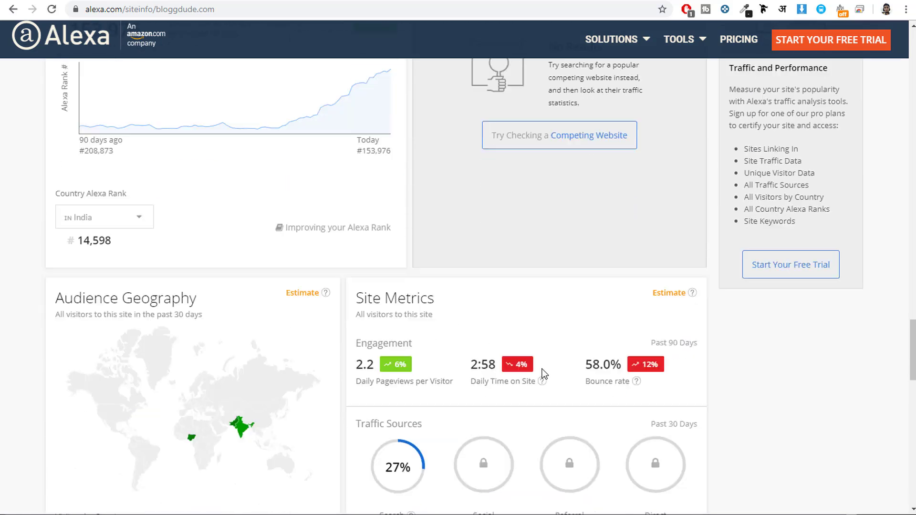
{"action": "scroll", "coordinate": [541, 369], "scroll_direction": "down", "scroll_amount": 5}
{"action": "key", "text": "Home"}
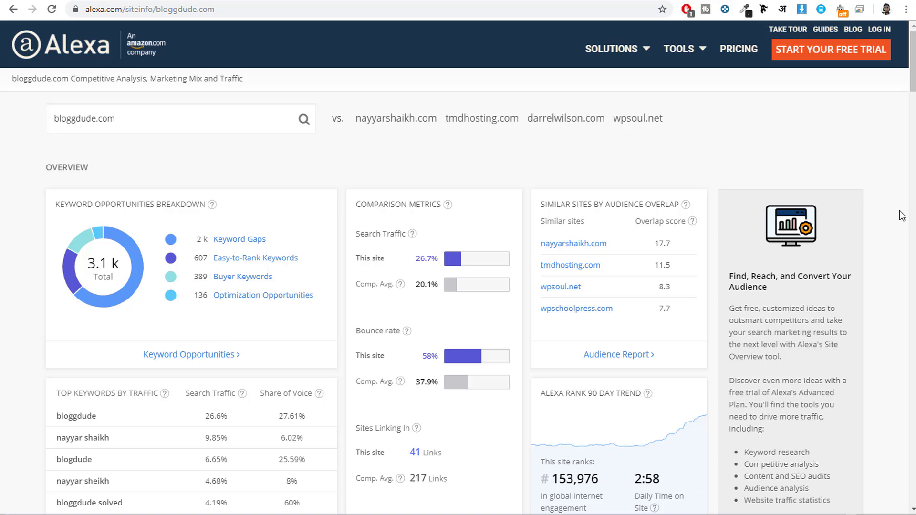